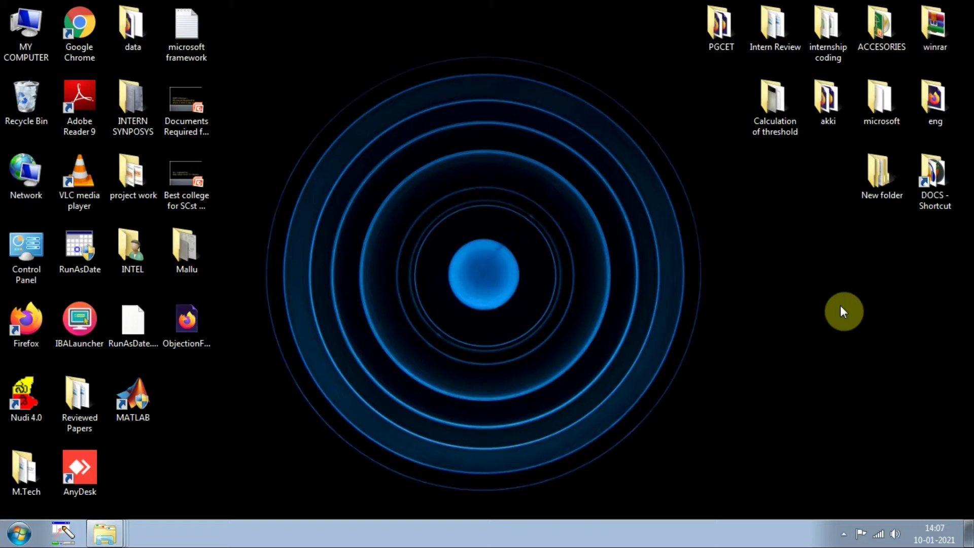
- Bring back the KPSC folder and open the photo JPEG in Paint through Open with
click(105, 532)
right_click(273, 153)
click(205, 154)
right_click(206, 153)
mouse_move(358, 300)
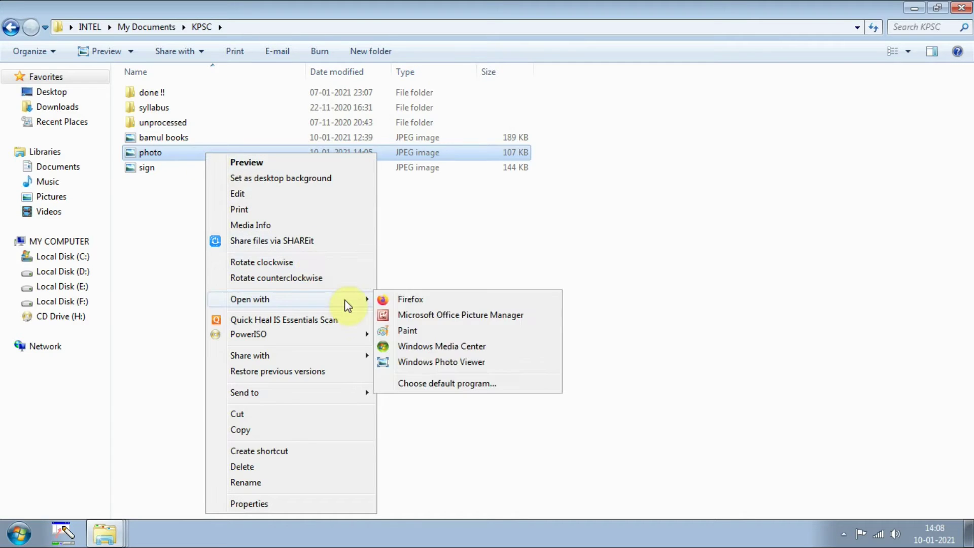
click(443, 331)
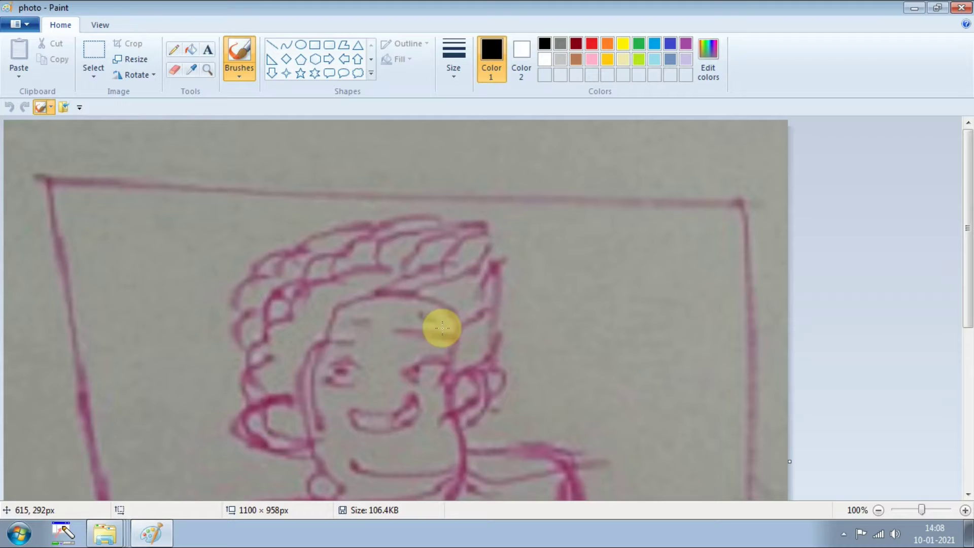
drag(967, 185, 966, 188)
scroll(970, 215, down, 1)
scroll(969, 239, down, 1)
scroll(969, 248, down, 1)
scroll(970, 249, up, 1)
scroll(972, 246, up, 1)
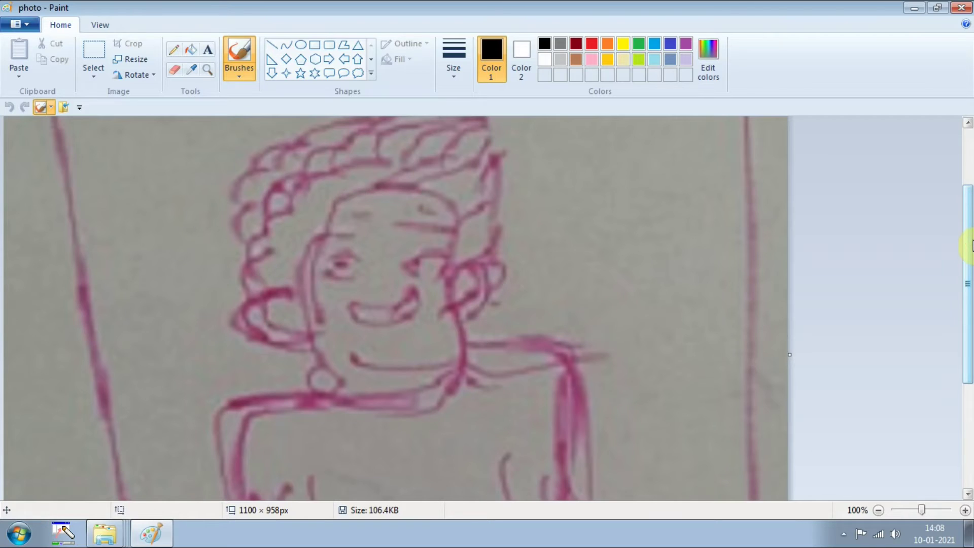
drag(970, 237, 970, 209)
scroll(969, 457, up, 2)
scroll(969, 467, down, 1)
drag(970, 327, 970, 329)
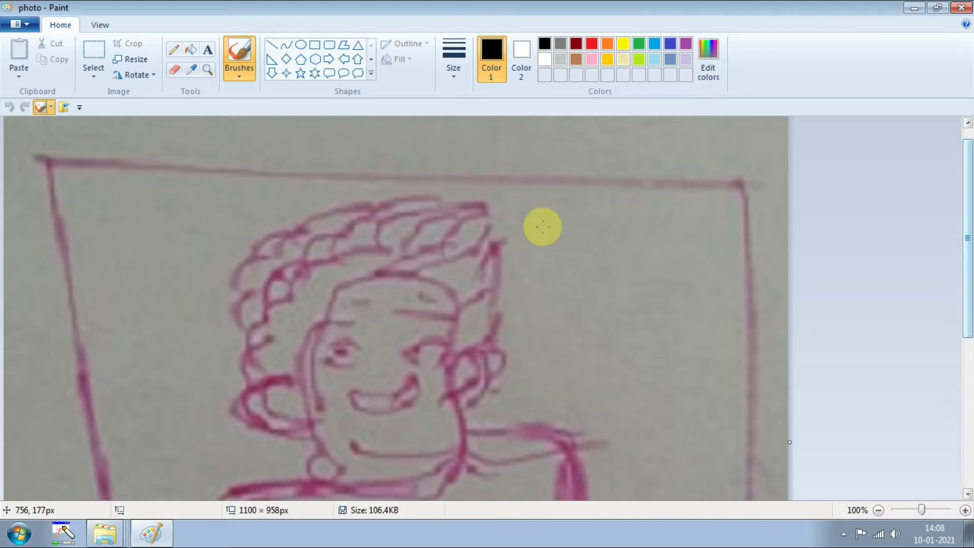
- Enter a 300-pixel width with aspect ratio kept, giving 300 × 261 pixels in Resize and Skew
click(128, 59)
click(52, 212)
click(157, 136)
click(183, 157)
key(BackSpace)
key(BackSpace)
key(BackSpace)
key(BackSpace)
text(300)
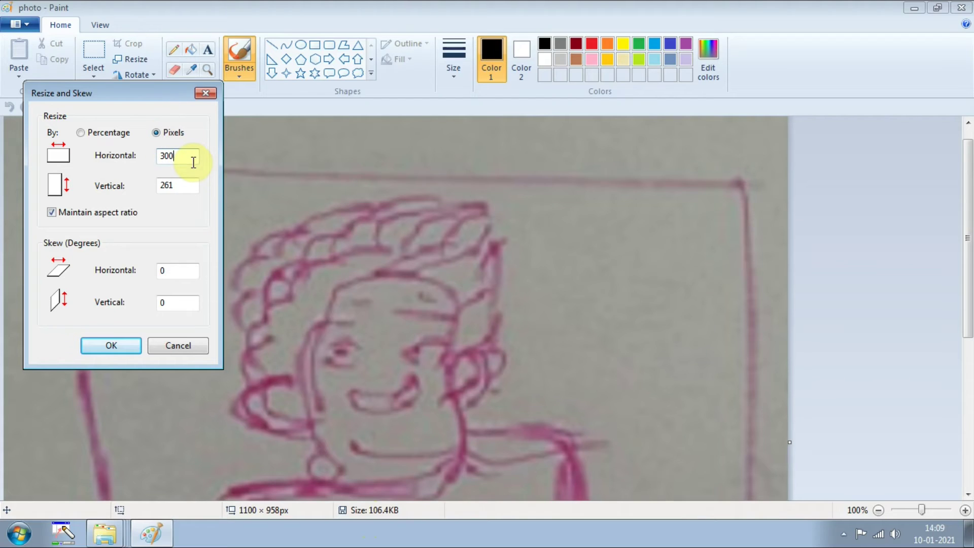
- Apply the 300 × 261 pixel resize and save the photo, reducing it to 18.2KB
click(118, 350)
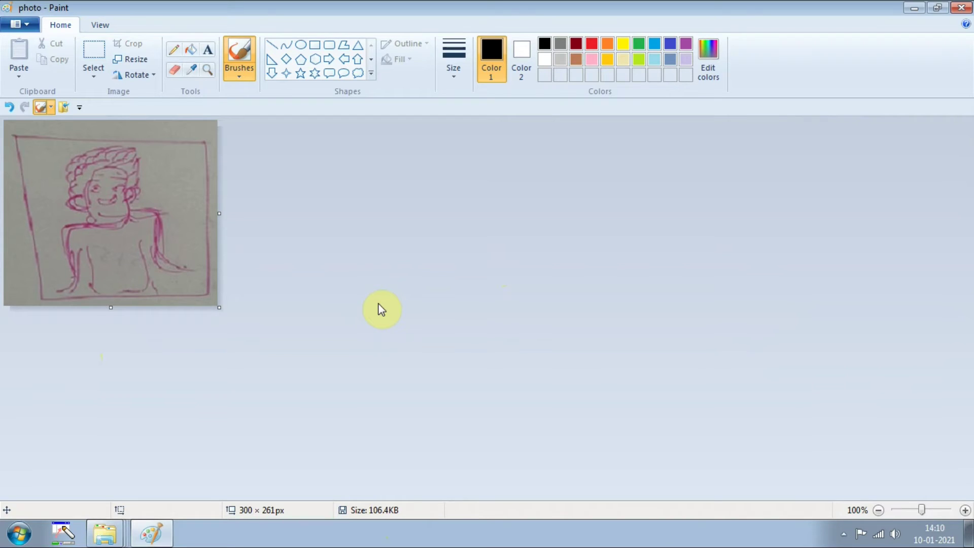
key(ctrl+s)
- Crop the photo to the framed sketch area, leaving 293 × 244 pixels
click(92, 50)
drag(7, 128, 216, 303)
click(131, 42)
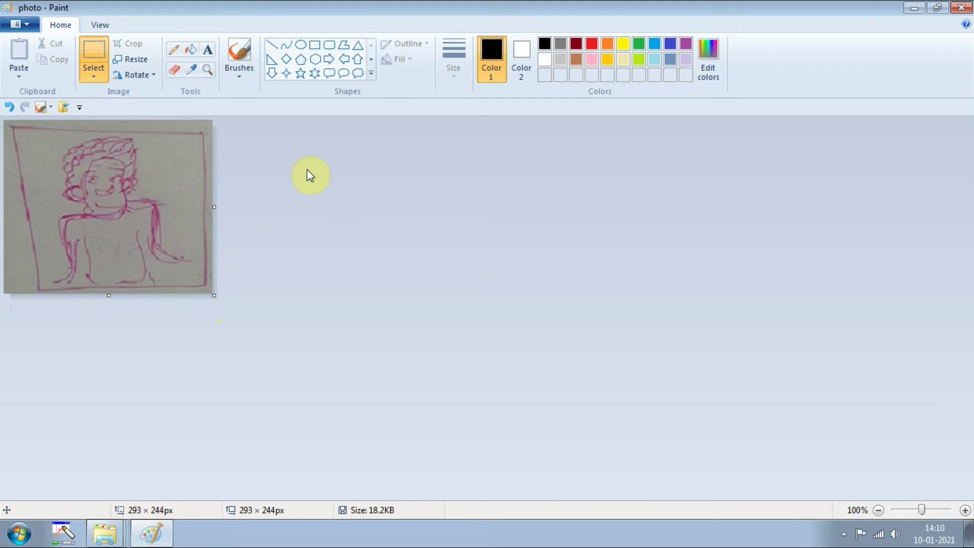
- Try several rotations of the cropped photo, ending with it back upright
click(134, 73)
click(154, 88)
click(146, 74)
click(168, 123)
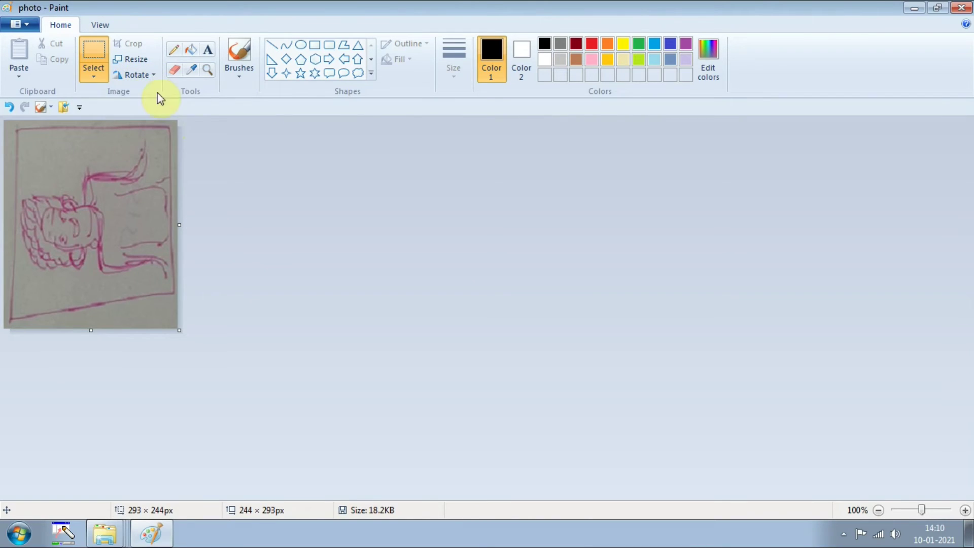
click(145, 74)
click(164, 108)
click(145, 76)
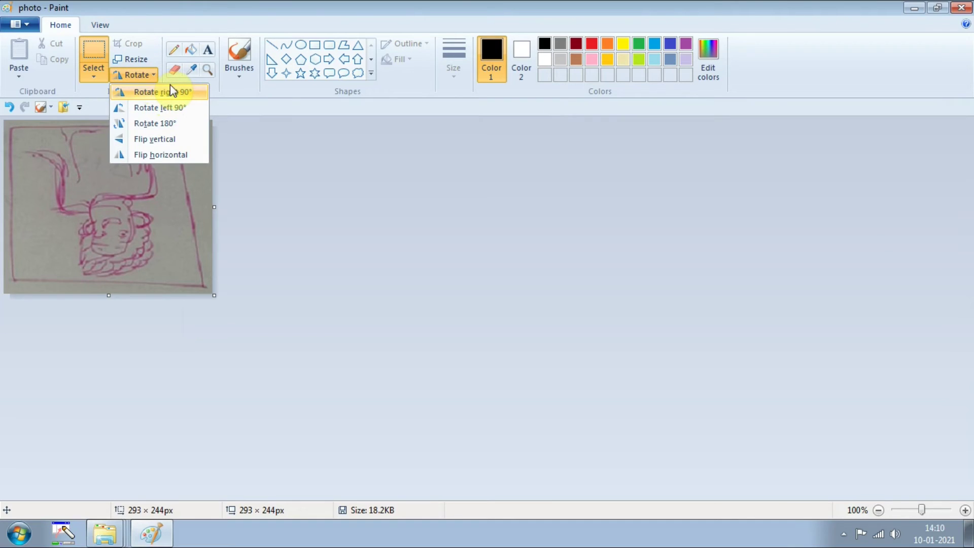
click(170, 86)
click(141, 78)
click(154, 89)
- Save the cropped photo at 17.2KB, close Paint and open the photo file to view it
key(ctrl+s)
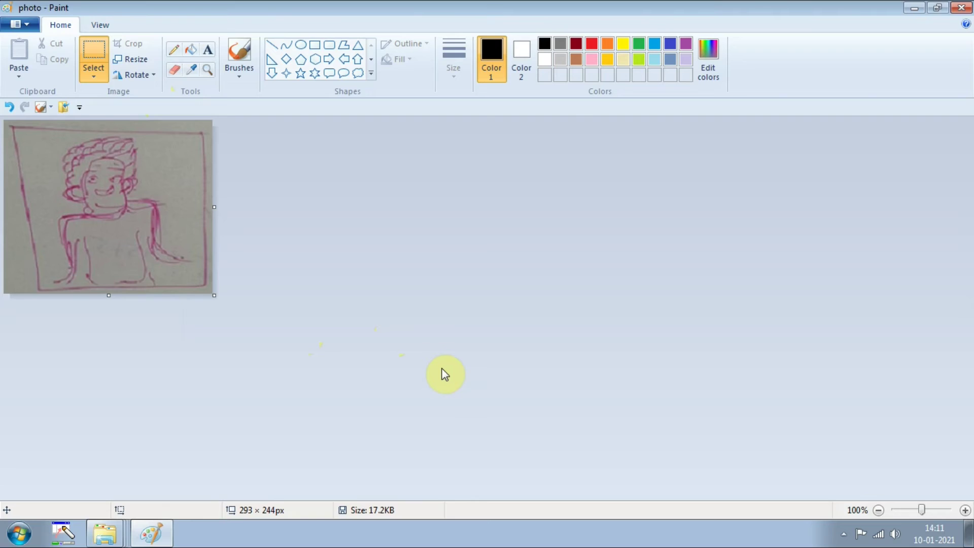
click(961, 8)
double_click(287, 153)
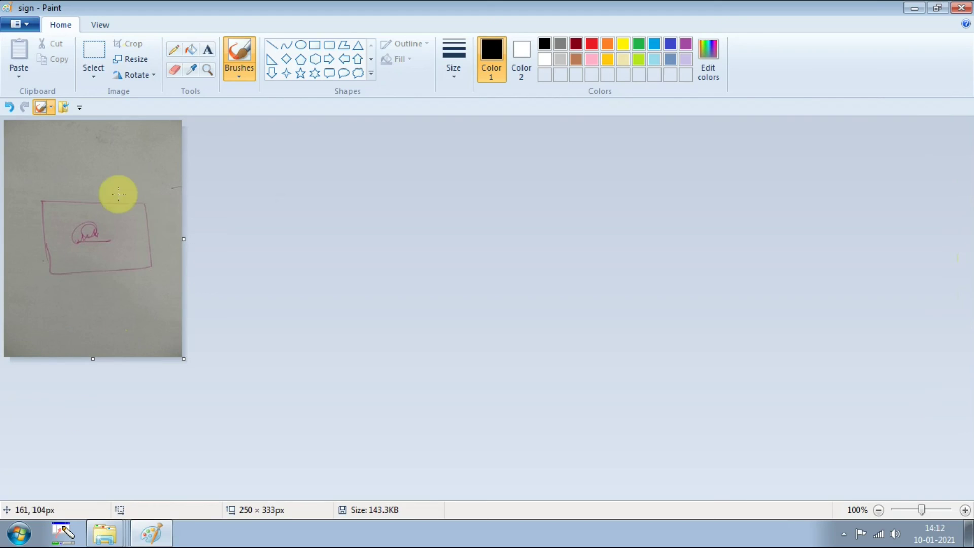
- Save the sign image, crop it to the framed signature (172 × 117 px), and save again
key(ctrl+s)
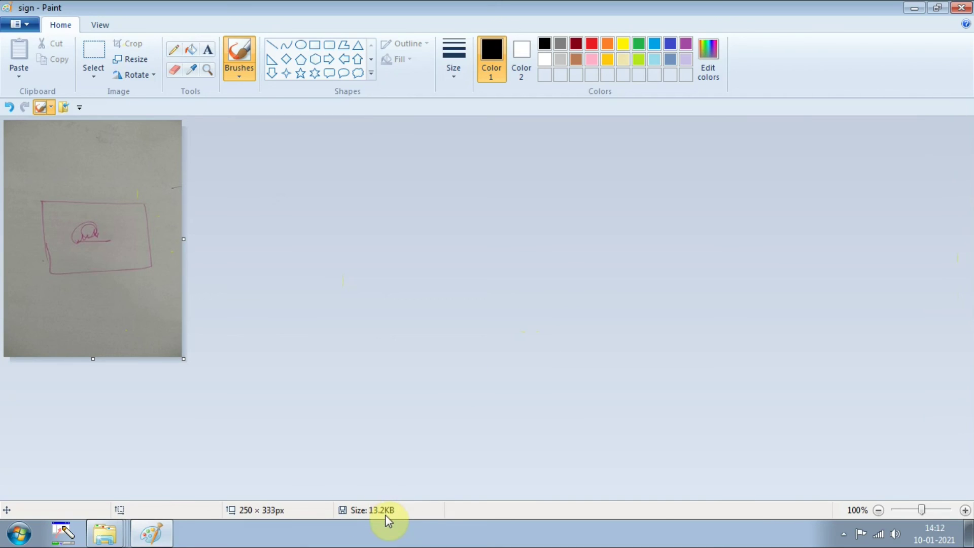
click(93, 58)
mouse_move(37, 197)
mouse_down()
mouse_move(120, 213)
mouse_move(157, 246)
mouse_move(160, 280)
mouse_up()
click(119, 46)
key(ctrl+s)
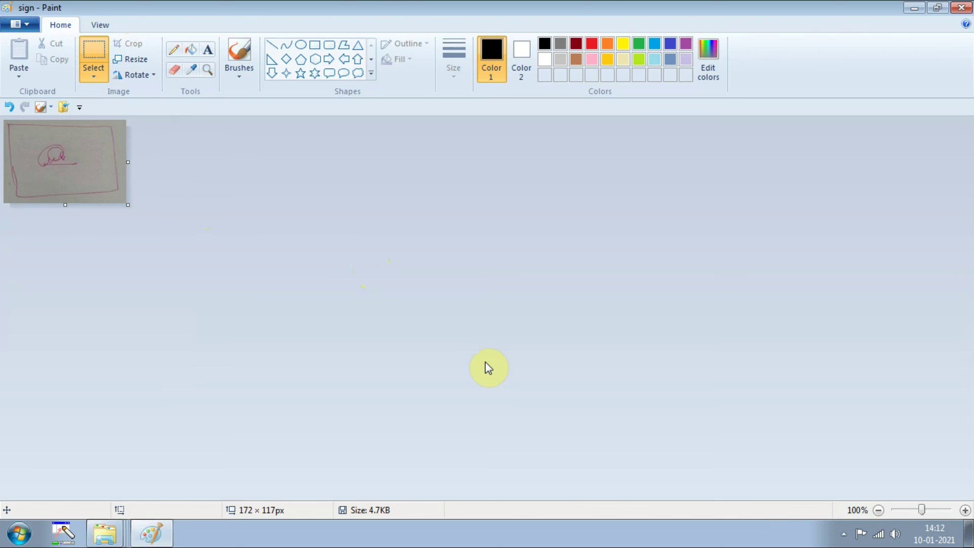
- Close Paint and clear the selection in KPSC, showing photo at 18 KB and sign at 5 KB
click(961, 7)
click(596, 223)
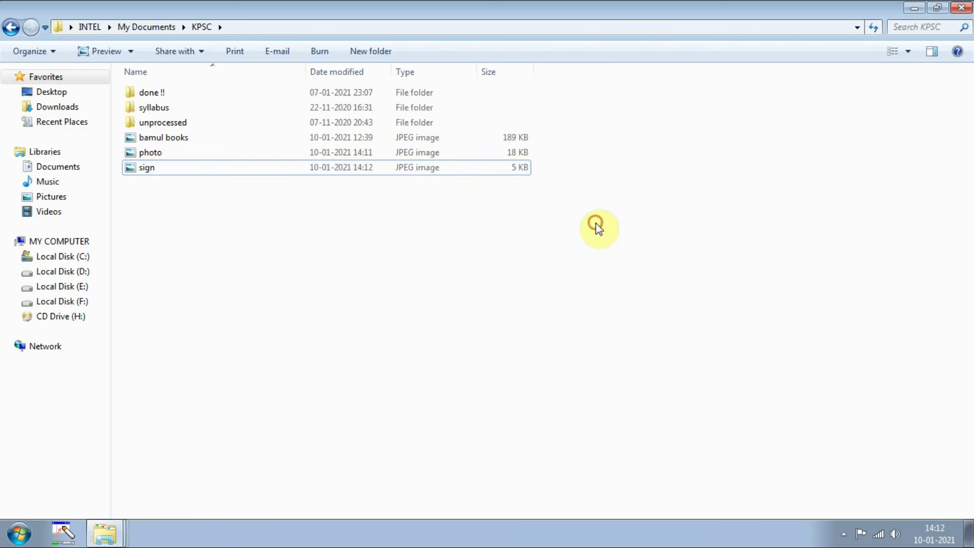